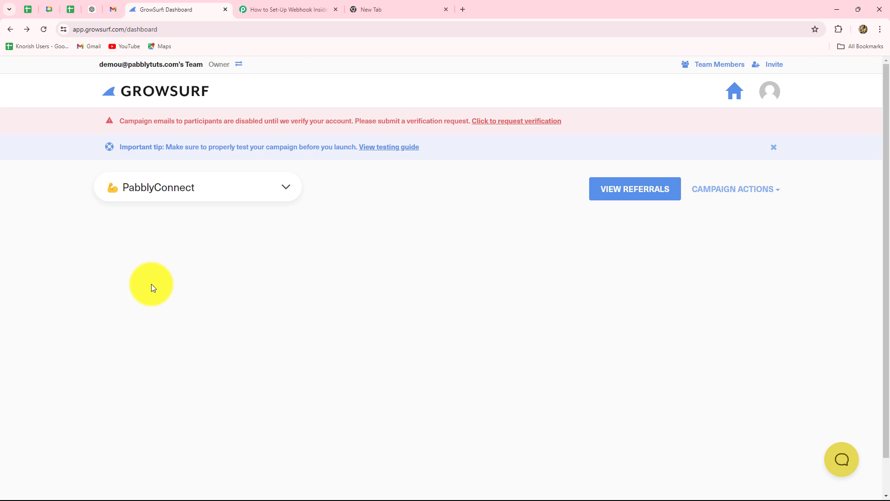
pyautogui.click(272, 9)
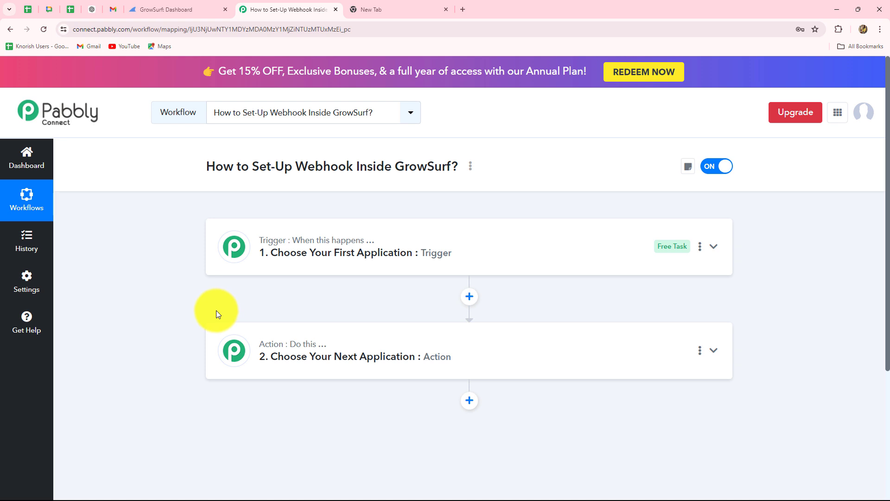
pyautogui.doubleClick(335, 171)
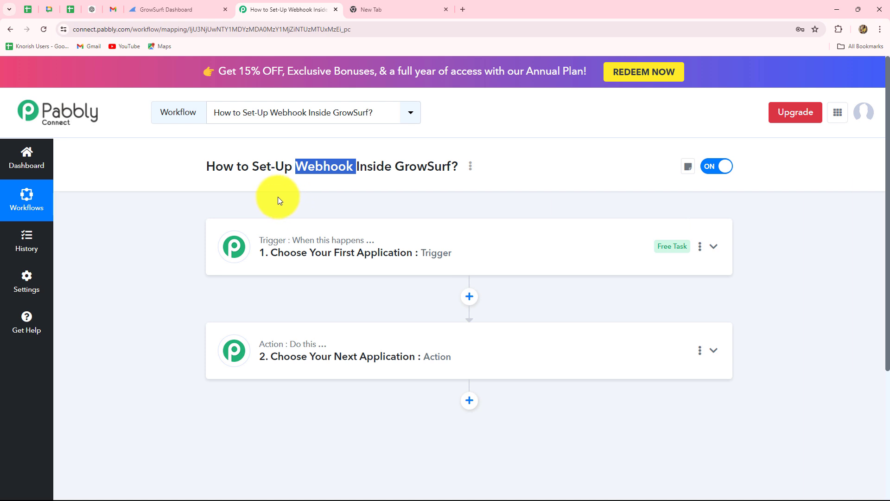
pyautogui.click(241, 199)
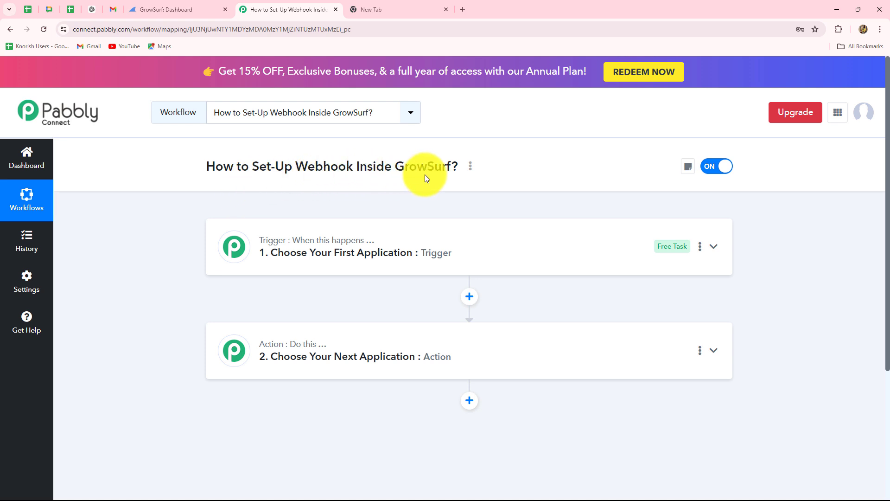
pyautogui.scroll(-2, 380, 286)
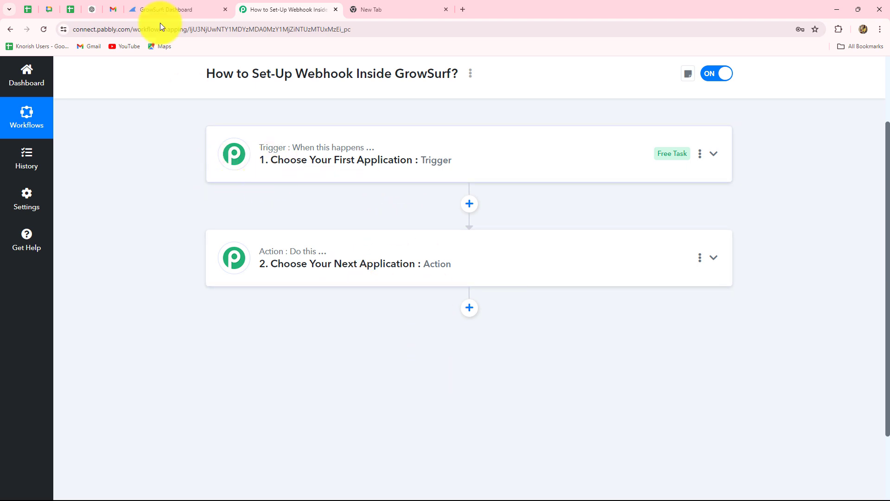
pyautogui.click(155, 9)
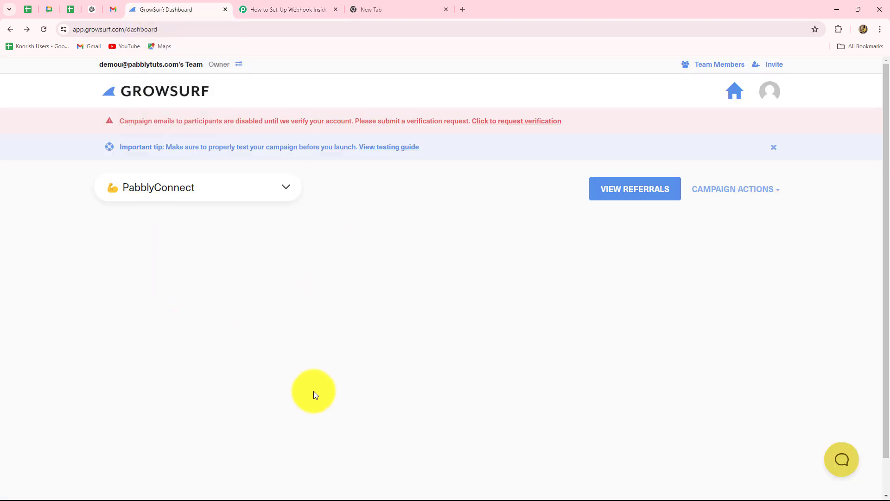
# Switch to the Pabbly Connect workflow and choose GrowSurf as the trigger application.
pyautogui.click(288, 9)
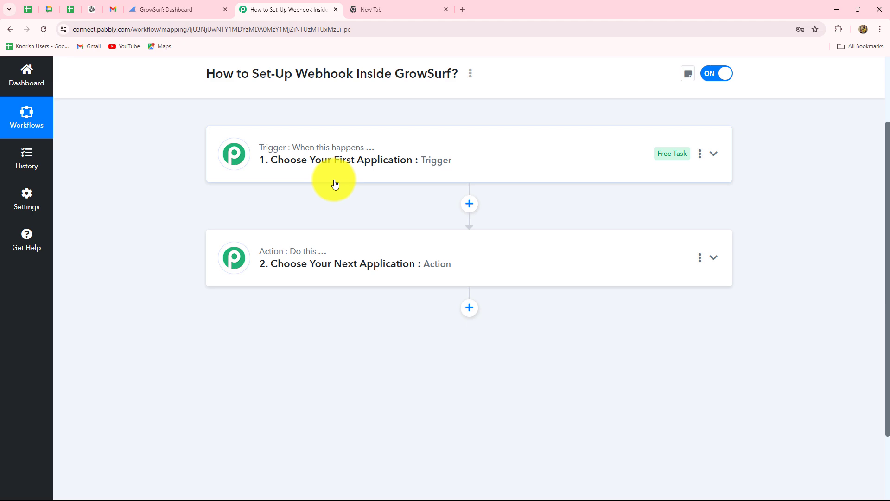
pyautogui.moveTo(289, 152)
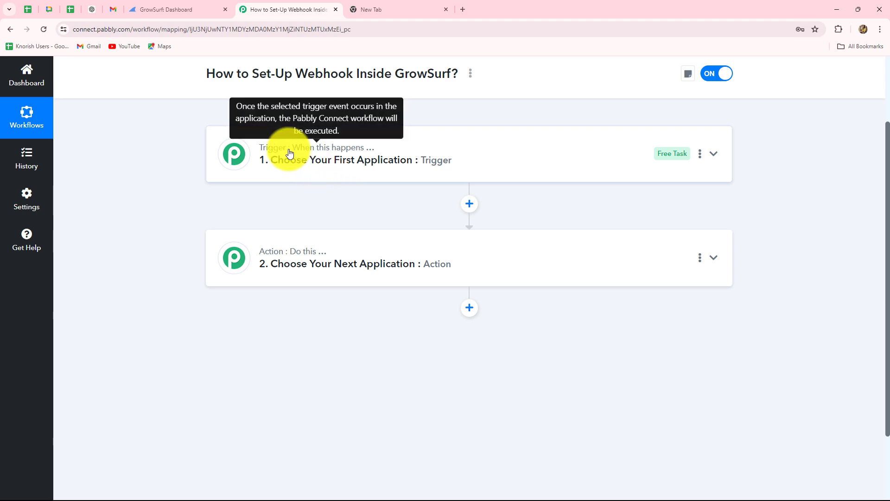
pyautogui.click(302, 152)
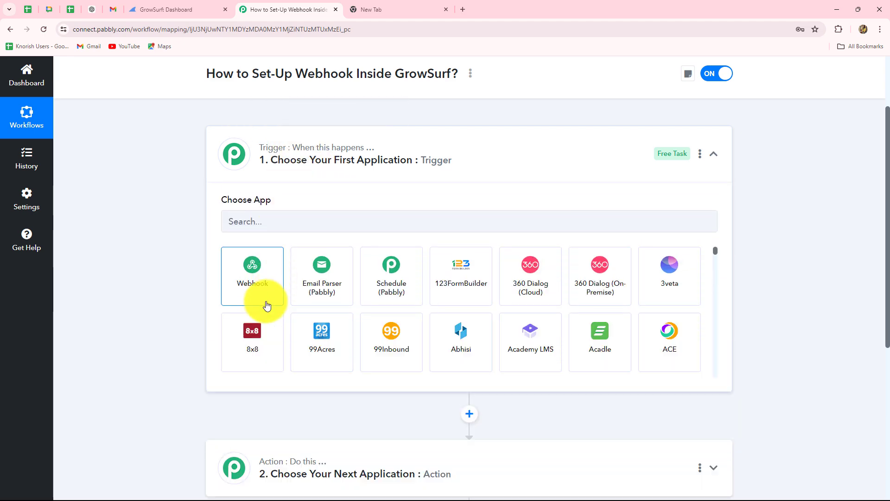
pyautogui.scroll(2, 264, 306)
pyautogui.click(262, 312)
pyautogui.write('Grow')
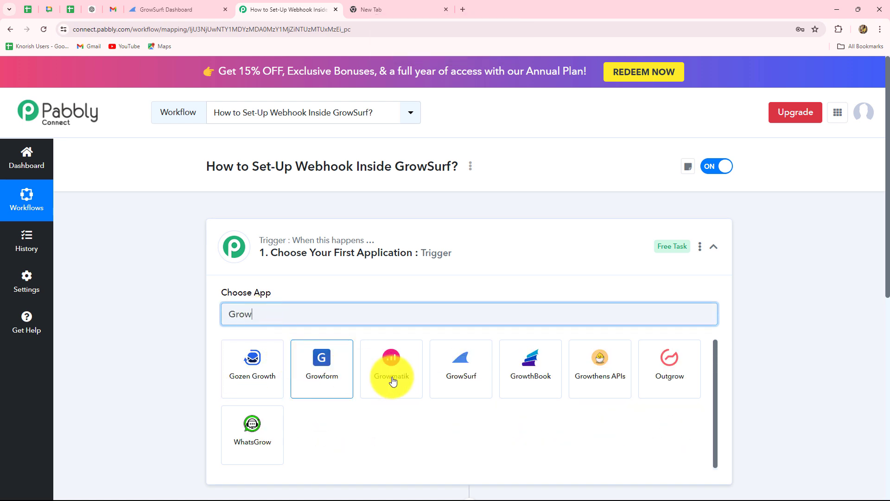
pyautogui.click(466, 386)
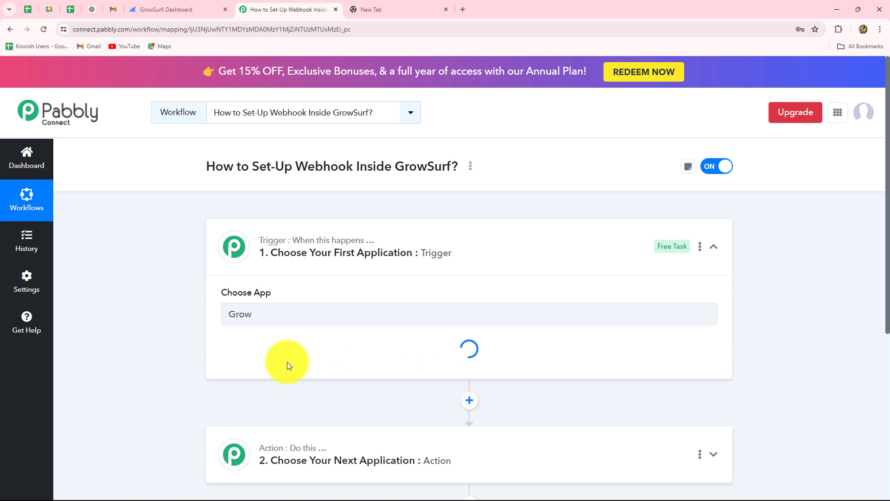
# Set the GrowSurf trigger event to Campaign Ended.
pyautogui.scroll(-3, 152, 355)
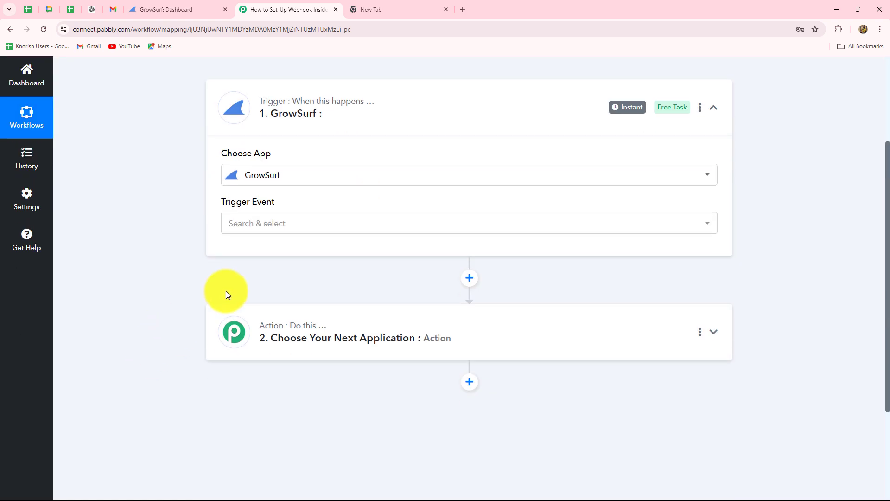
pyautogui.click(288, 224)
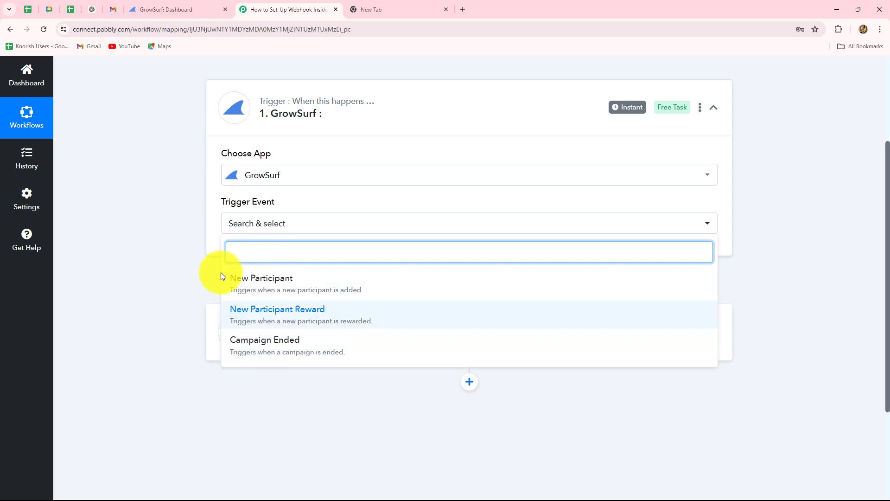
pyautogui.click(265, 353)
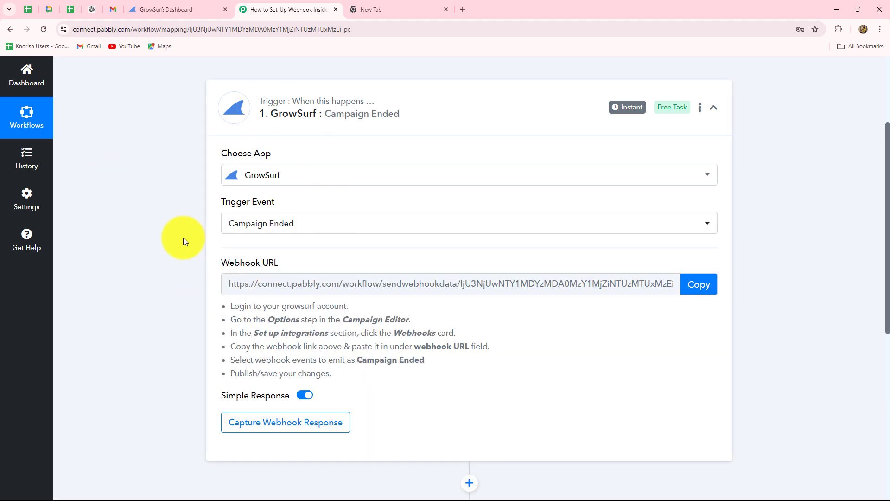
# Review the GrowSurf trigger's setup instructions and copy its webhook URL.
pyautogui.scroll(-3, 400, 259)
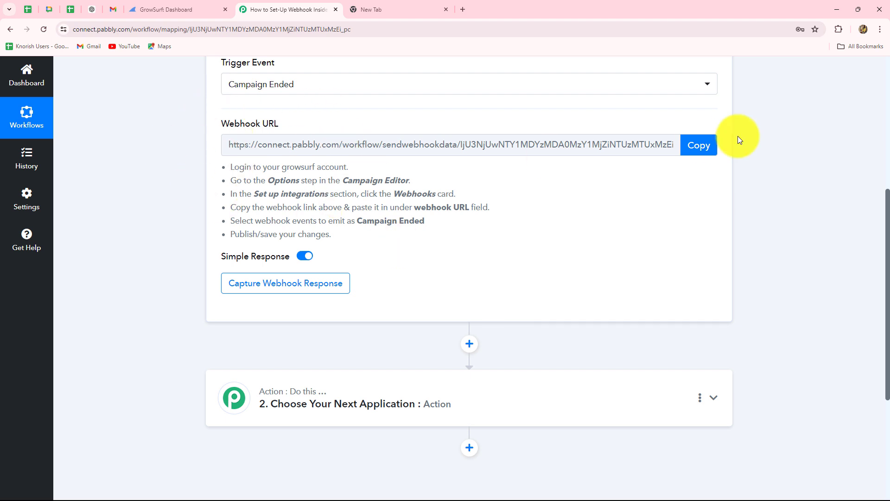
pyautogui.moveTo(230, 166); pyautogui.dragTo(372, 229)
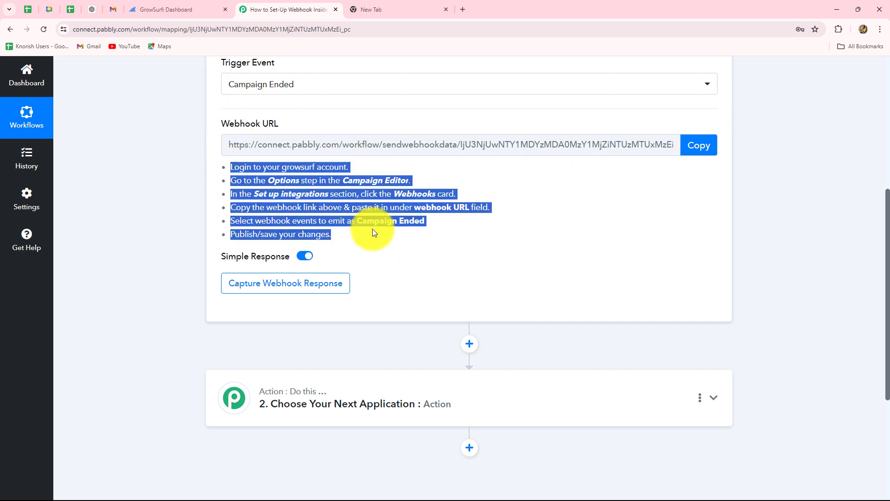
pyautogui.click(395, 247)
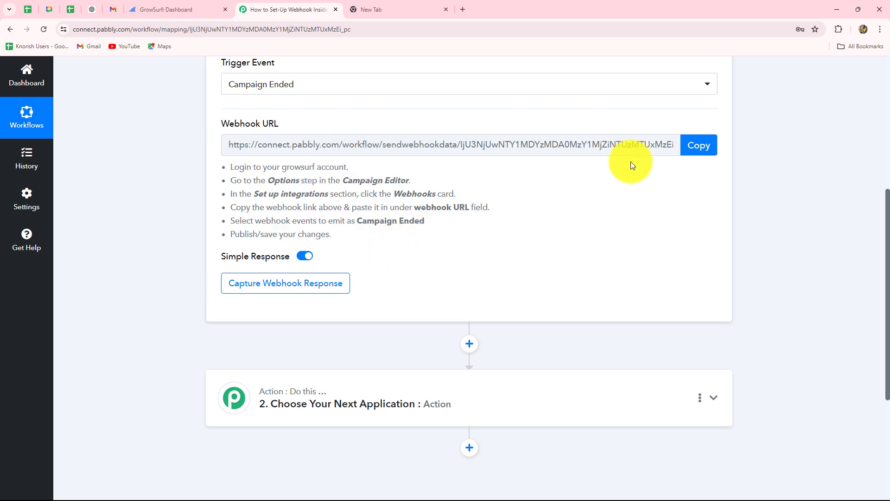
pyautogui.scroll(3, 629, 189)
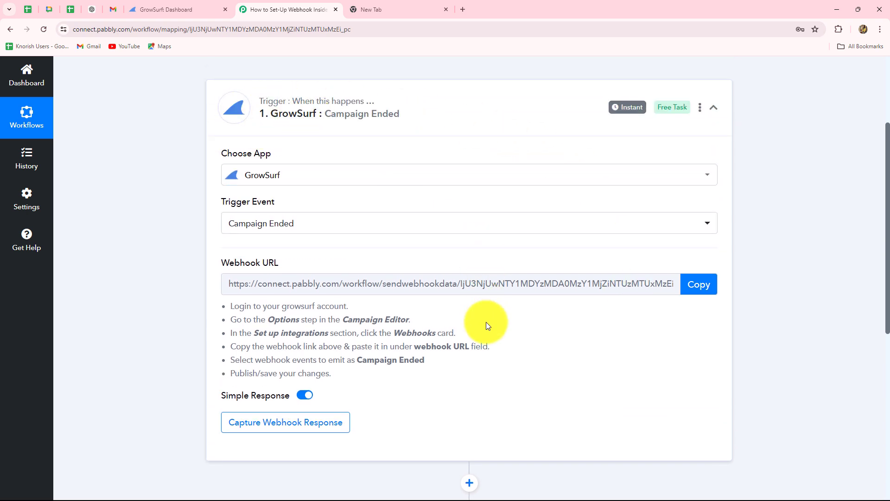
pyautogui.scroll(-4, 701, 326)
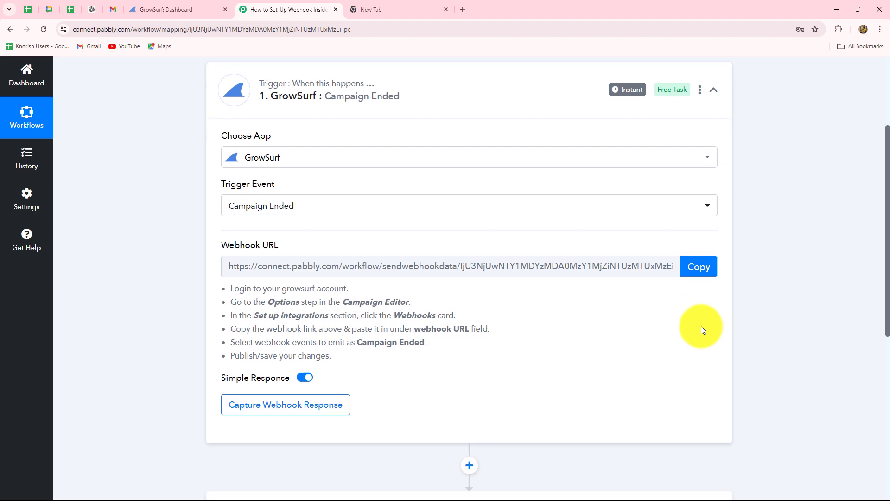
pyautogui.click(702, 99)
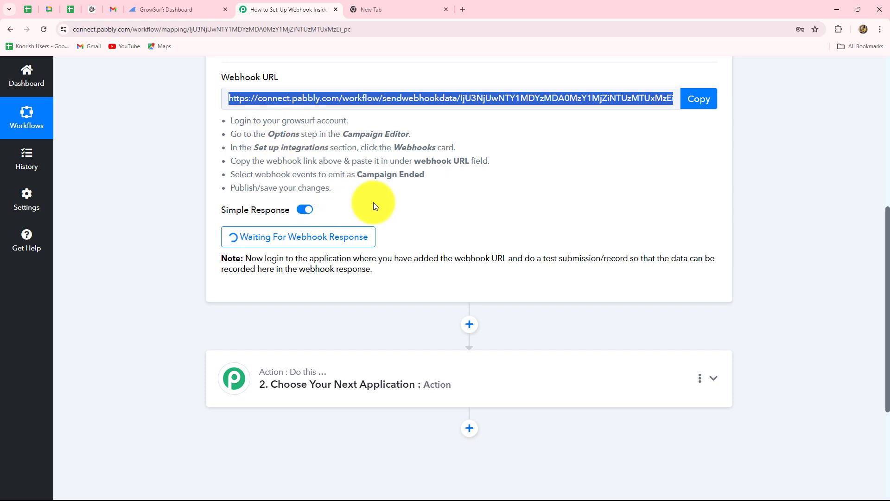
pyautogui.moveTo(229, 121); pyautogui.dragTo(348, 122)
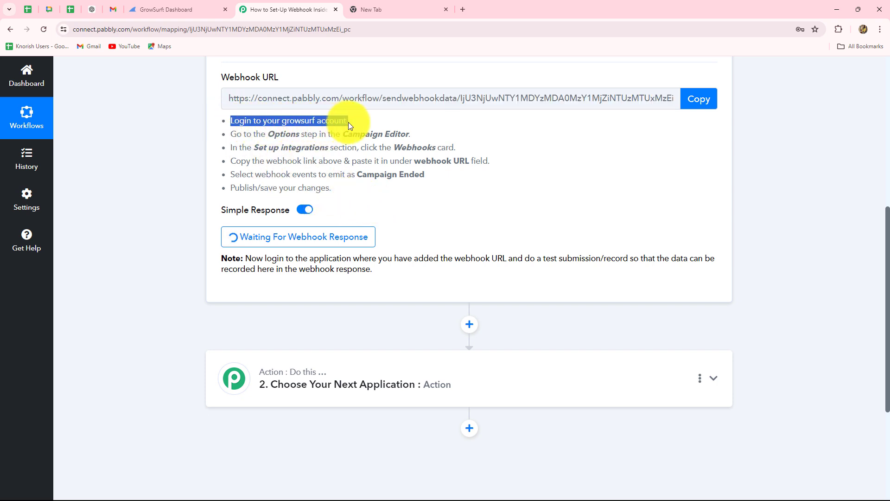
# Switch to GrowSurf, edit the PabblyConnect campaign and show all third-party integrations in its Options step.
pyautogui.click(166, 7)
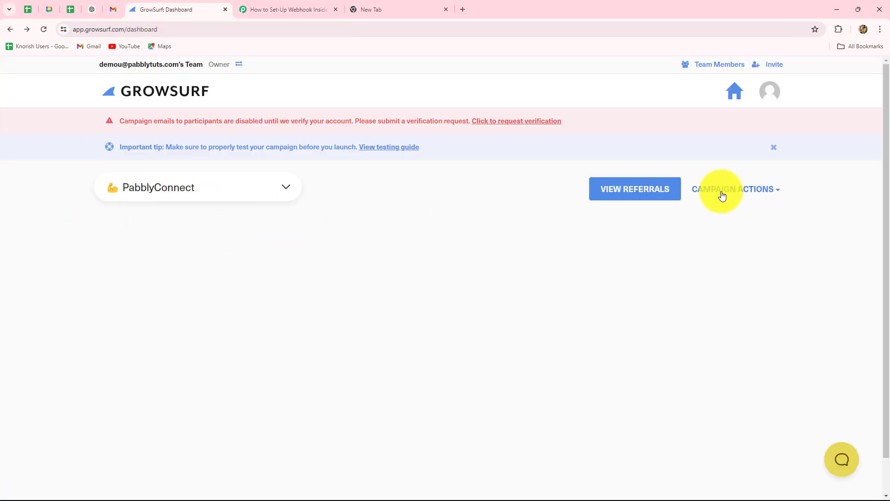
pyautogui.click(778, 191)
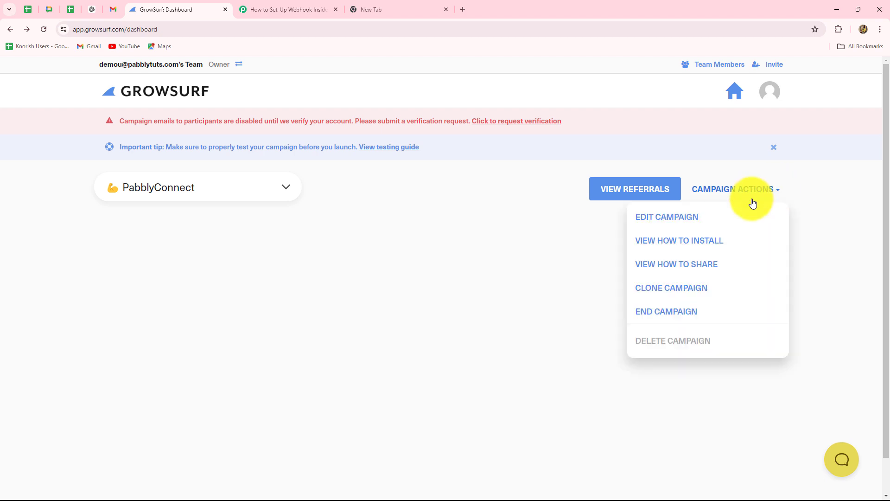
pyautogui.click(671, 220)
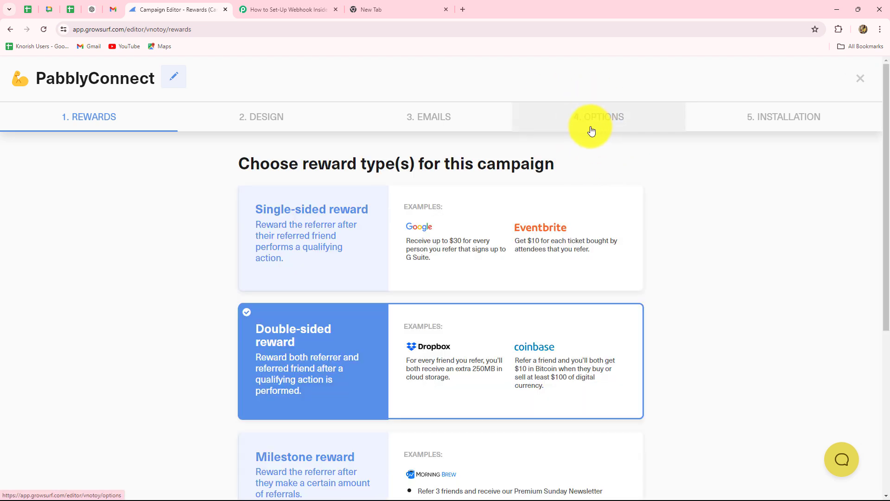
pyautogui.click(594, 120)
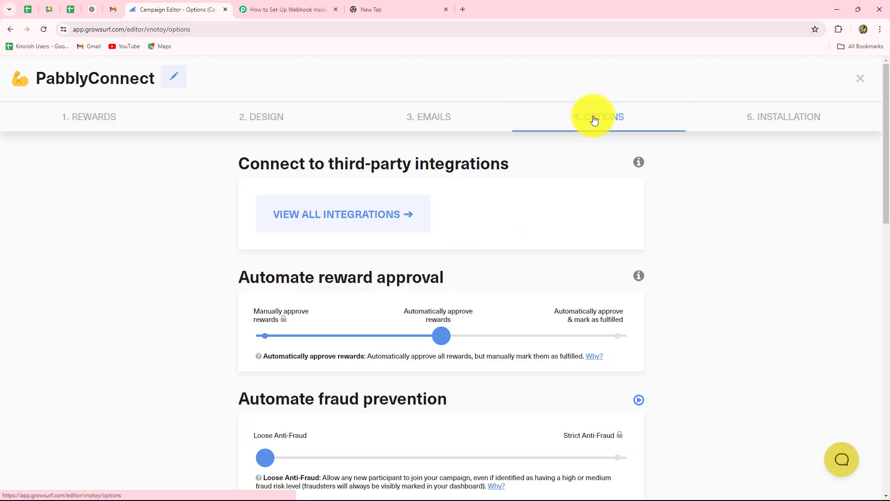
pyautogui.scroll(-1, 727, 313)
pyautogui.scroll(1, 728, 314)
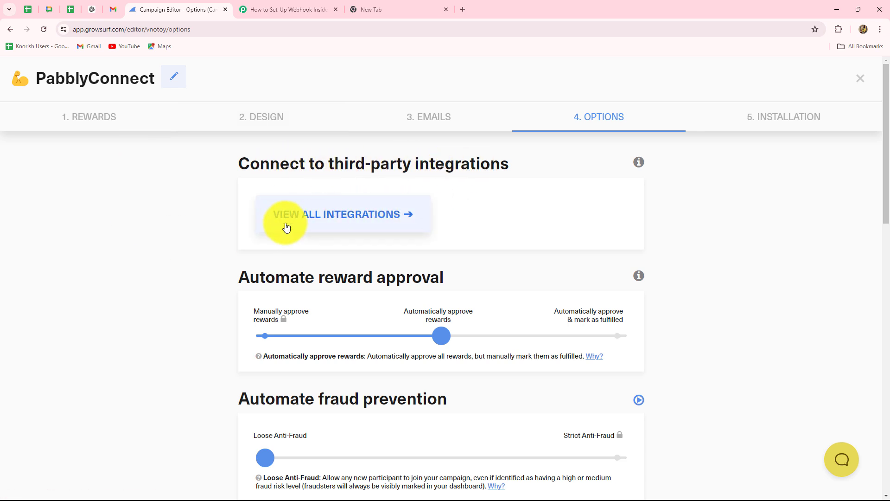
pyautogui.click(397, 218)
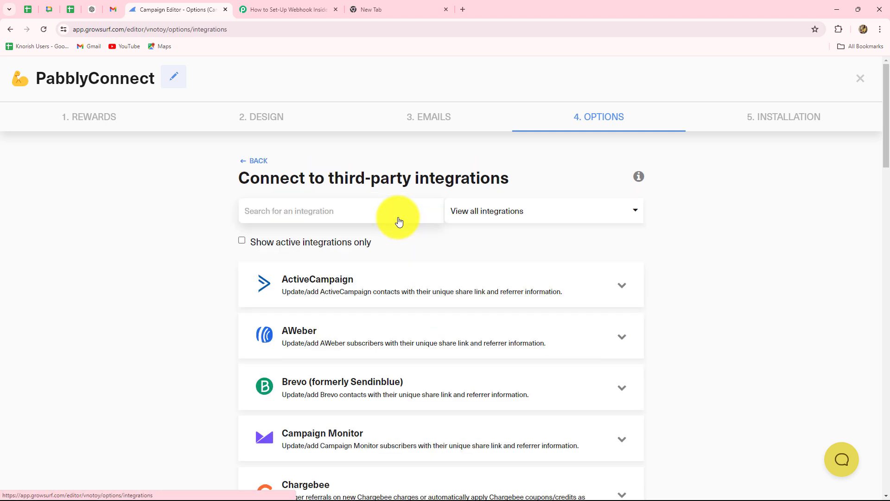
# Expand the Webhooks integration and paste the copied Pabbly Connect URL as its webhook URL.
pyautogui.scroll(-2, 666, 292)
pyautogui.scroll(-20, 665, 292)
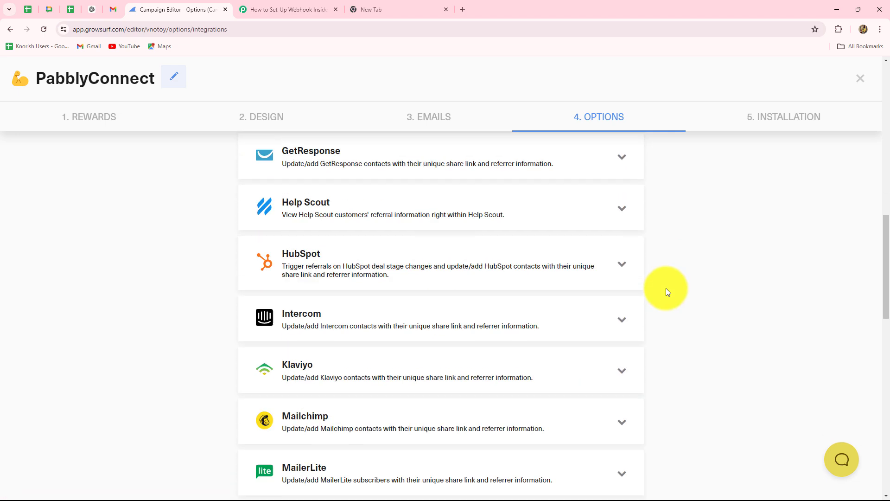
pyautogui.scroll(-1, 665, 288)
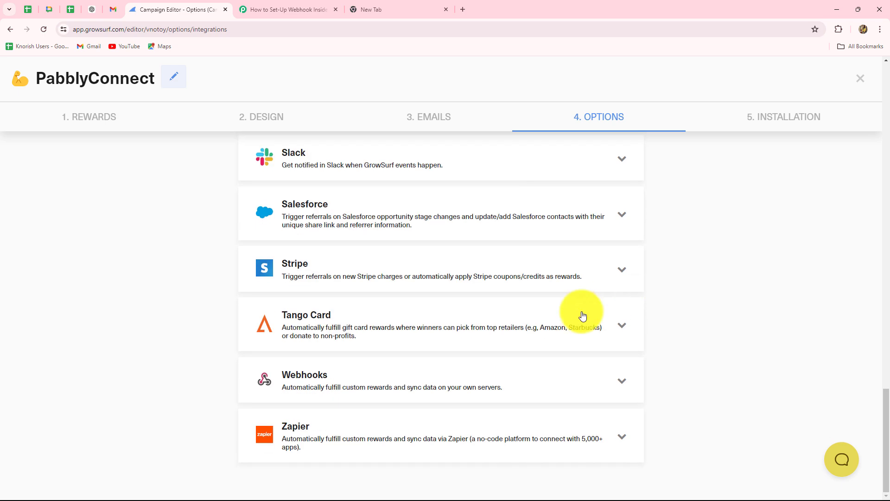
pyautogui.click(618, 383)
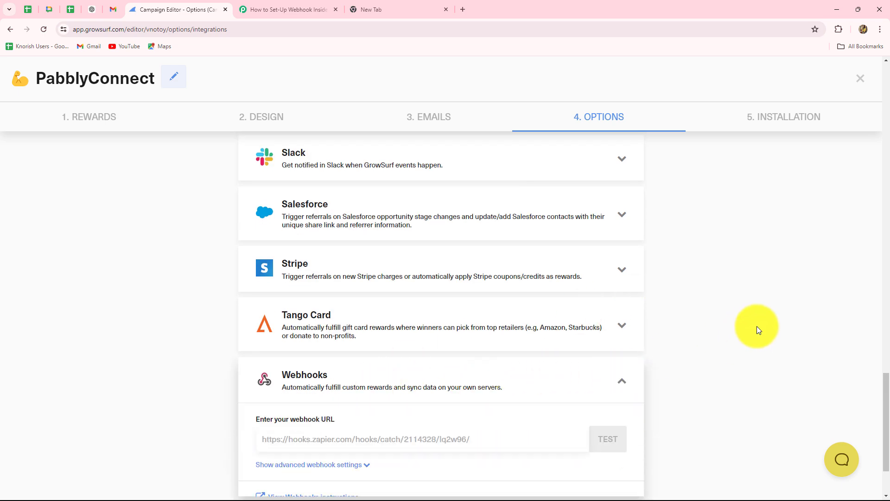
pyautogui.scroll(-2, 757, 324)
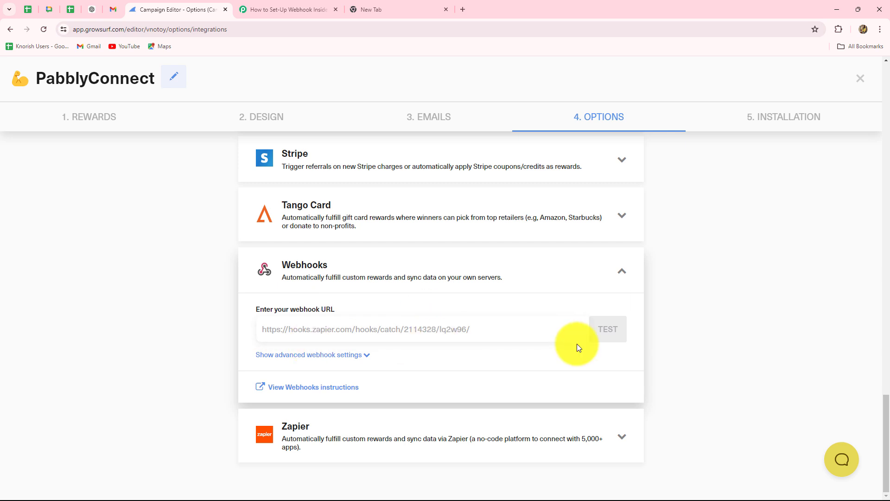
pyautogui.click(471, 323)
pyautogui.hotkey('ctrl', 'v')
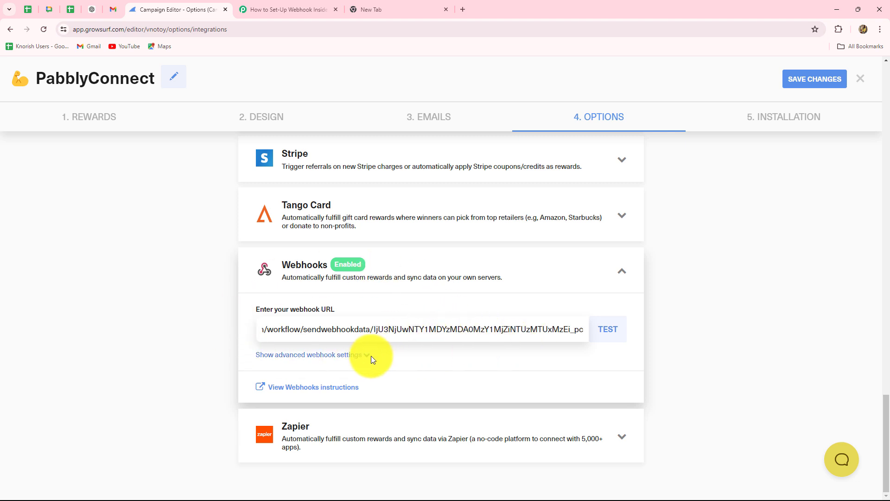
# In the advanced webhook settings, disable New Participant Reward and New Participant, leaving only Campaign Ended selected.
pyautogui.click(367, 355)
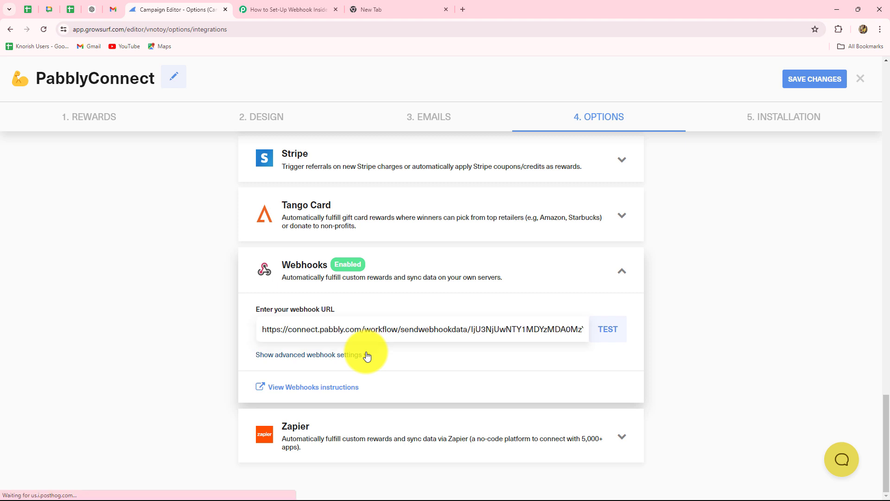
pyautogui.scroll(-3, 348, 385)
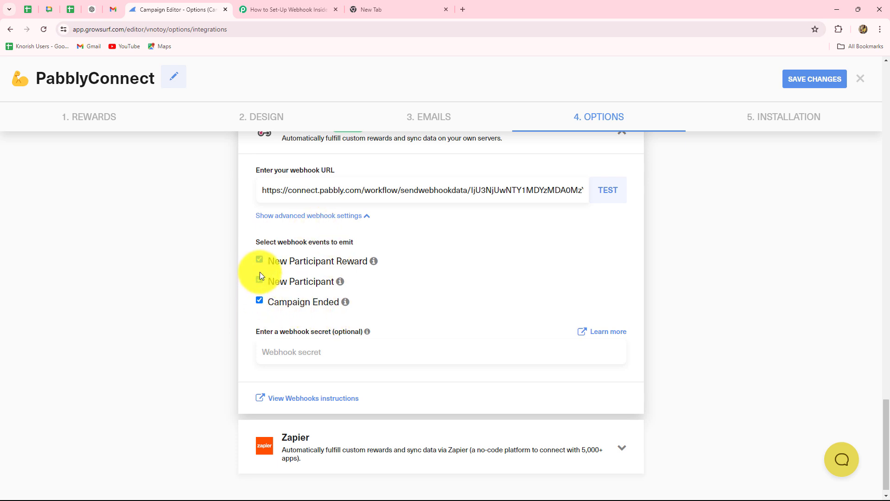
pyautogui.click(259, 260)
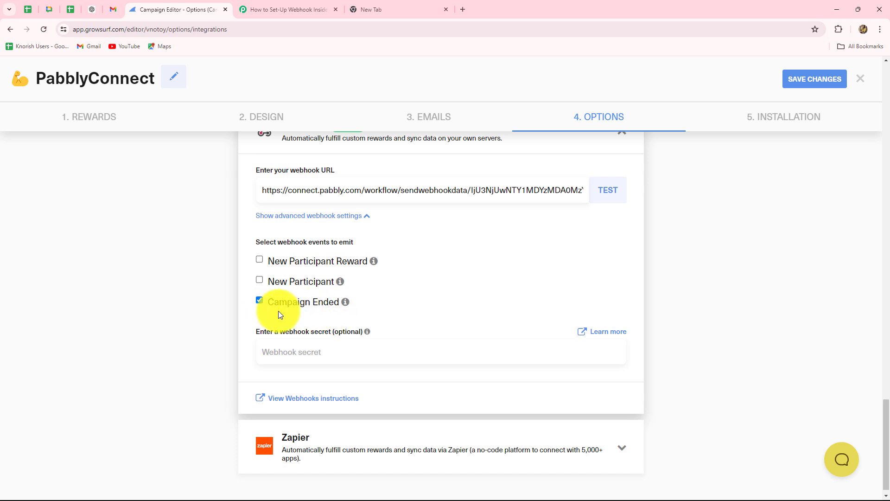
pyautogui.scroll(3, 385, 329)
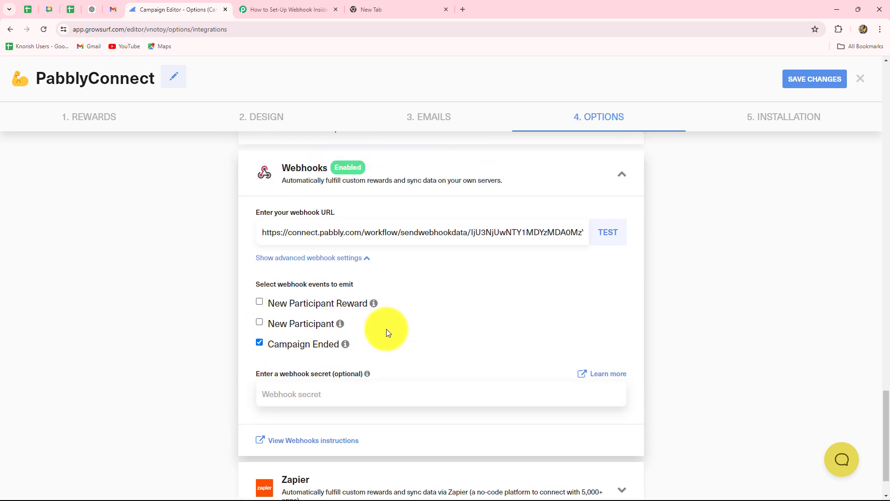
# Send a test webhook for the Campaign Ended event, review its request and response, and close the test dialog.
pyautogui.click(610, 330)
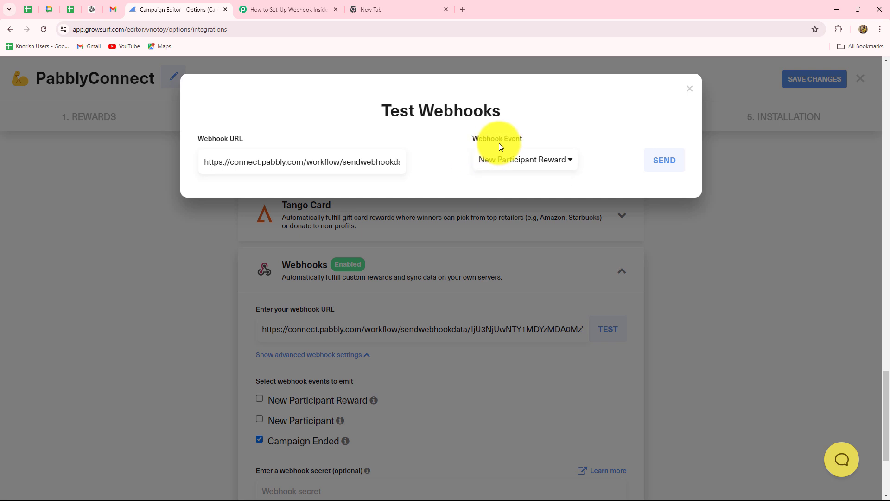
pyautogui.click(500, 165)
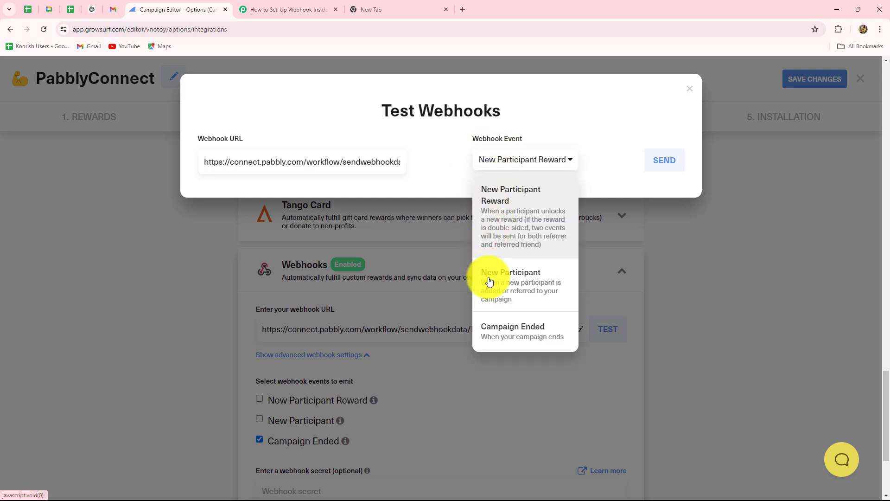
pyautogui.click(503, 335)
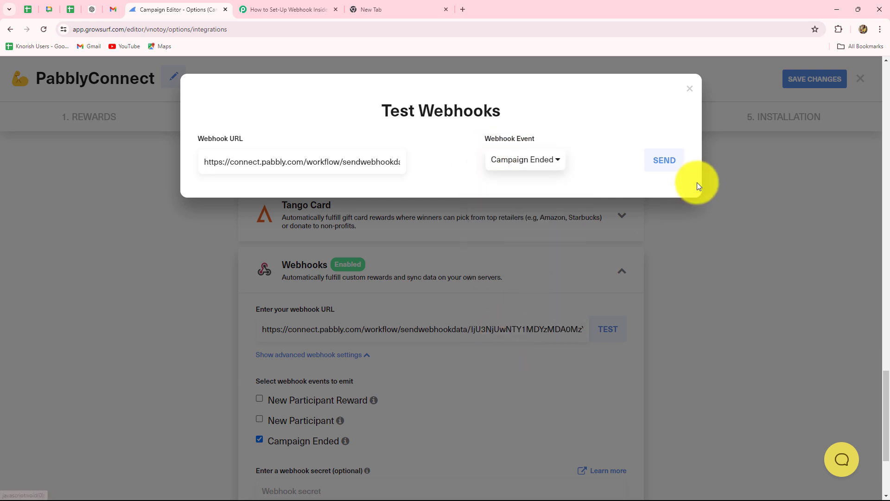
pyautogui.click(668, 165)
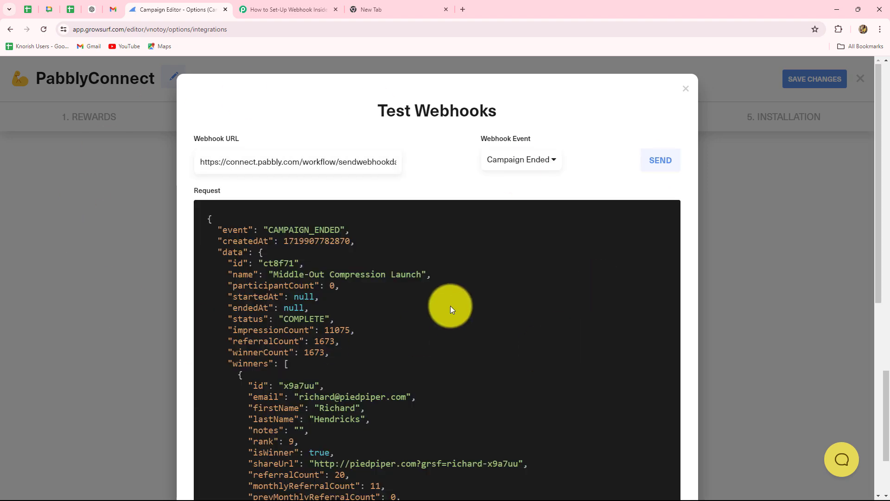
pyautogui.scroll(-8, 450, 306)
pyautogui.scroll(7, 450, 303)
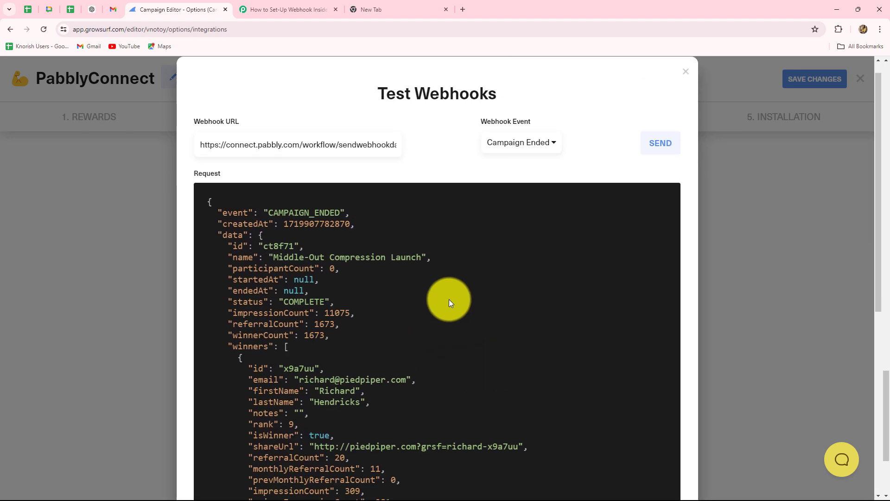
pyautogui.scroll(-7, 449, 299)
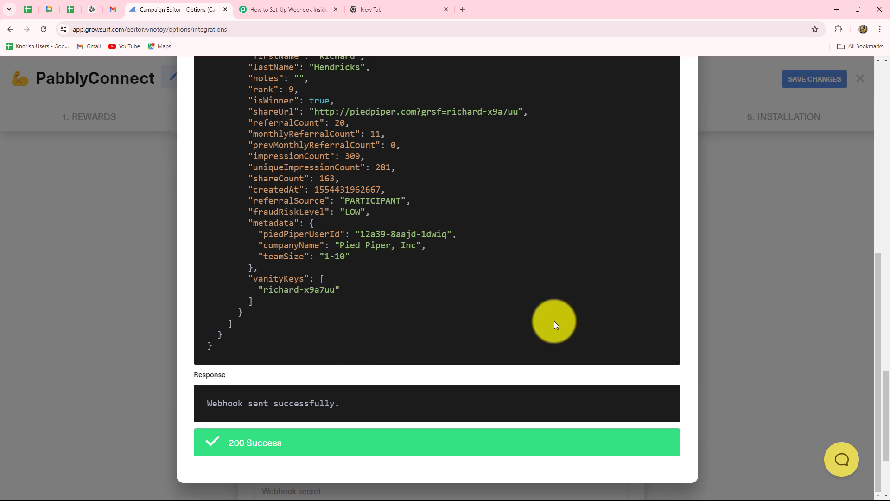
pyautogui.scroll(10, 554, 316)
pyautogui.click(684, 90)
# Switch to Pabbly Connect and examine the test response received by the trigger, including its Event value.
pyautogui.click(269, 6)
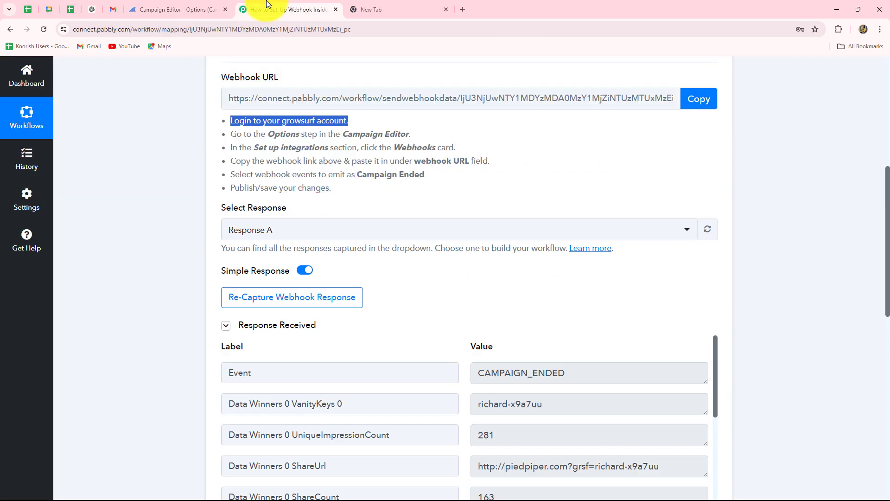
pyautogui.scroll(-4, 747, 292)
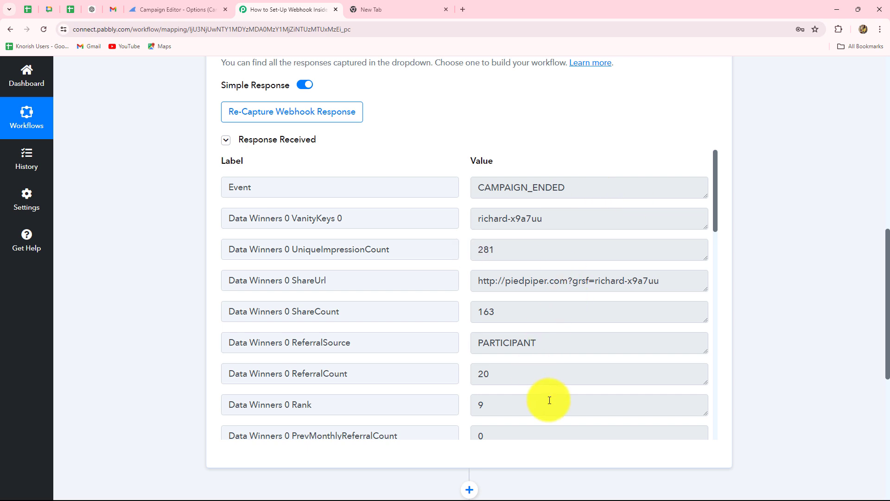
pyautogui.click(423, 186)
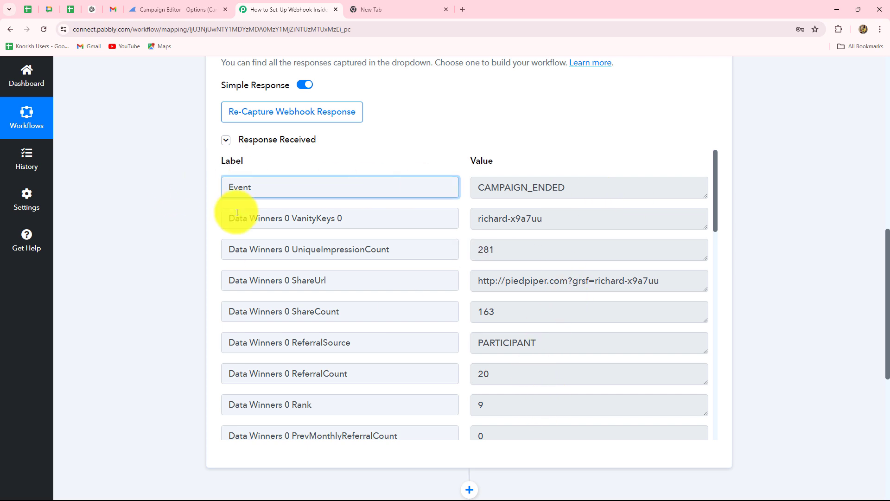
pyautogui.moveTo(479, 189); pyautogui.dragTo(597, 191)
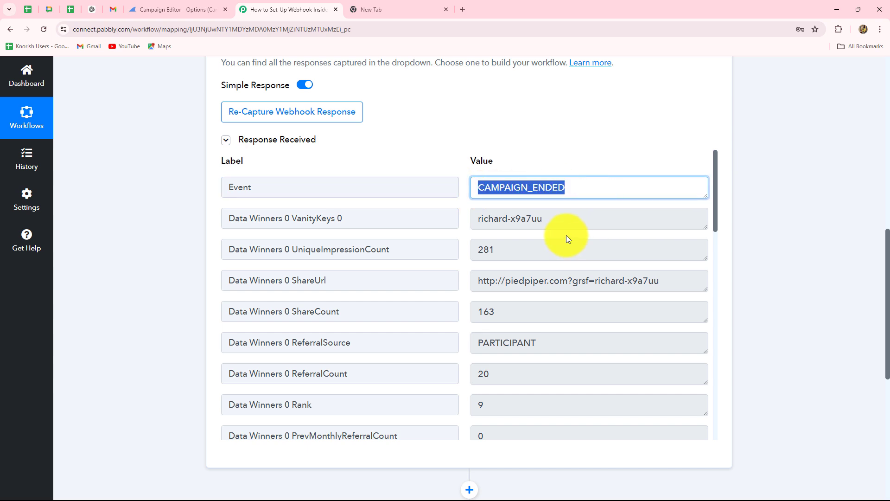
pyautogui.scroll(-6, 575, 234)
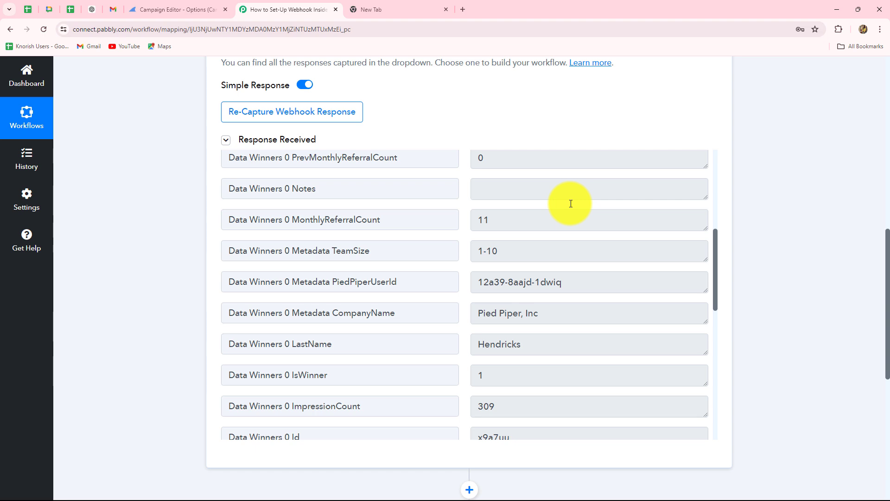
# Start re-capturing the webhook response, and switch to GrowSurf to save the campaign changes.
pyautogui.click(267, 116)
pyautogui.click(414, 343)
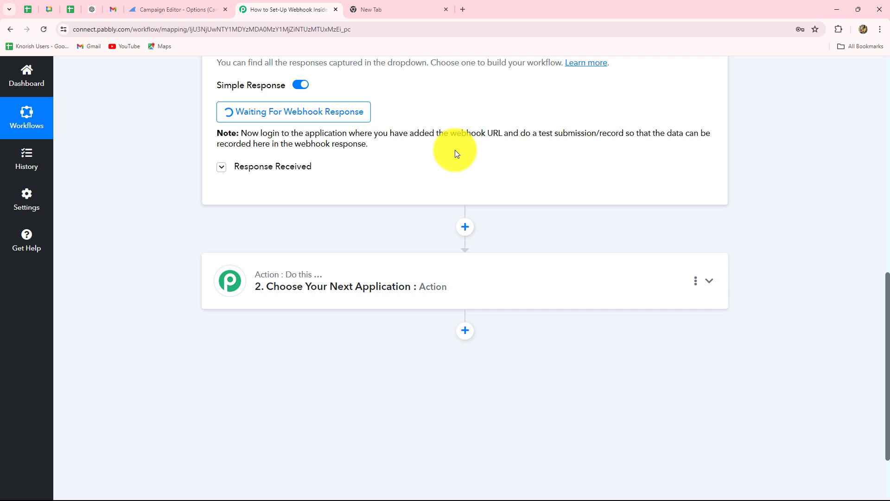
pyautogui.click(177, 10)
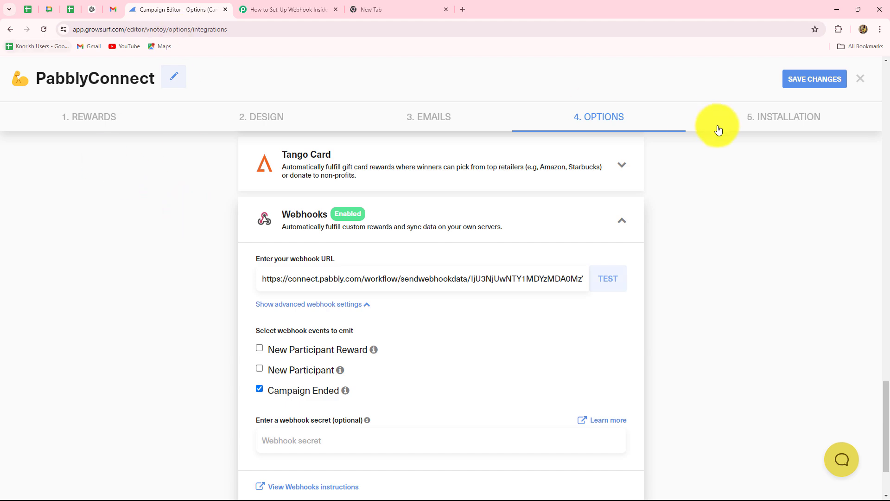
pyautogui.click(804, 86)
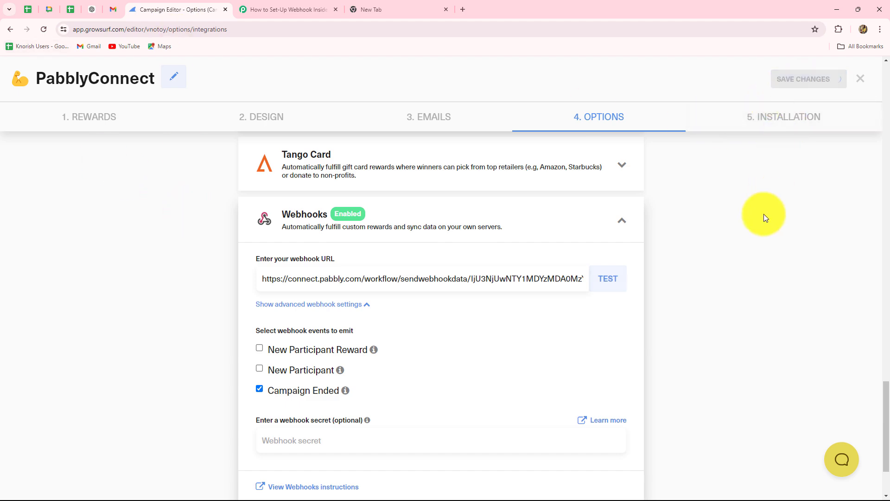
# Return to the GrowSurf dashboard and end the PabblyConnect campaign.
pyautogui.click(10, 30)
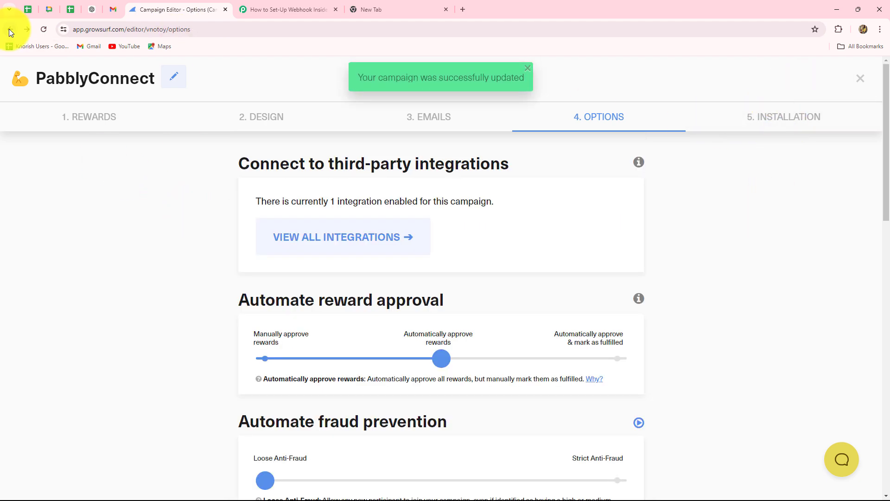
pyautogui.click(10, 29)
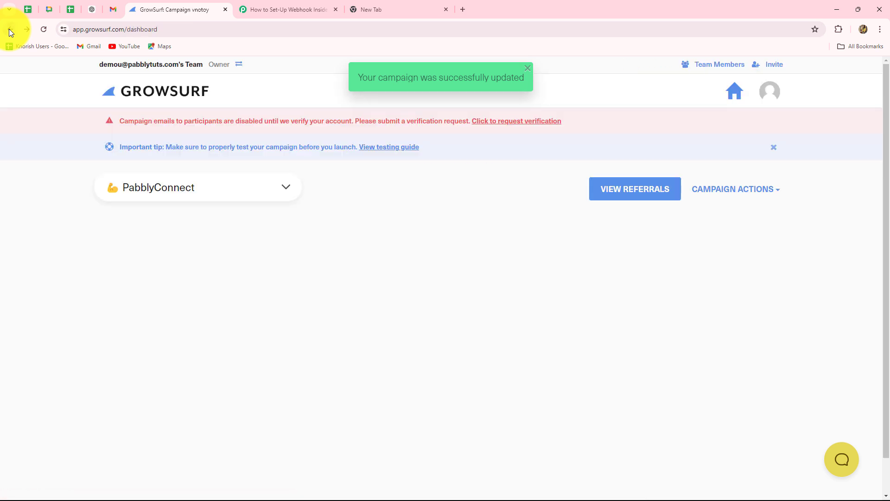
pyautogui.click(767, 191)
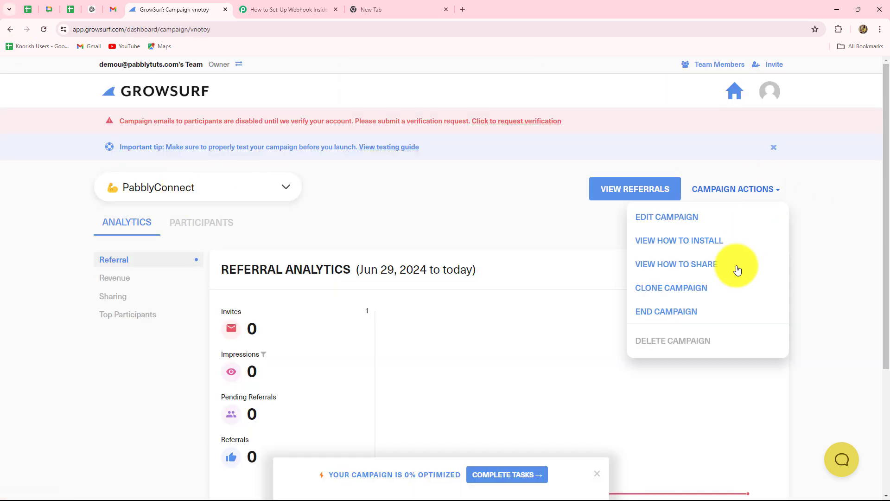
pyautogui.click(657, 314)
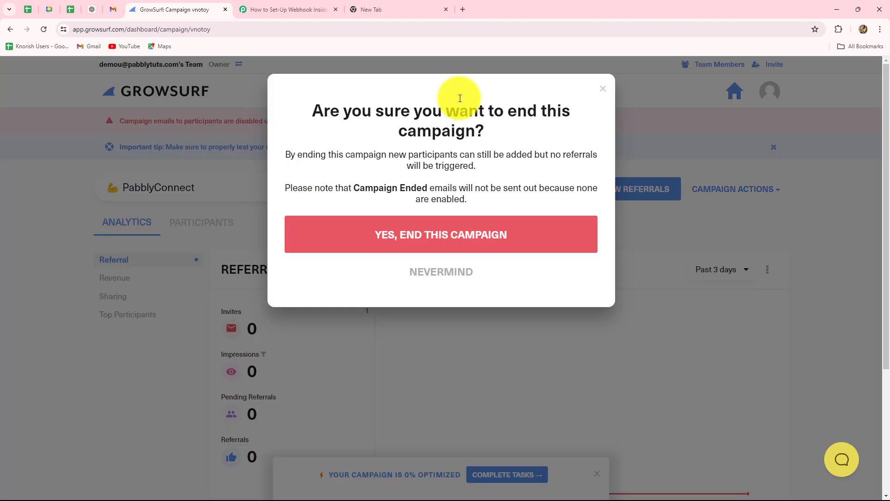
pyautogui.click(407, 246)
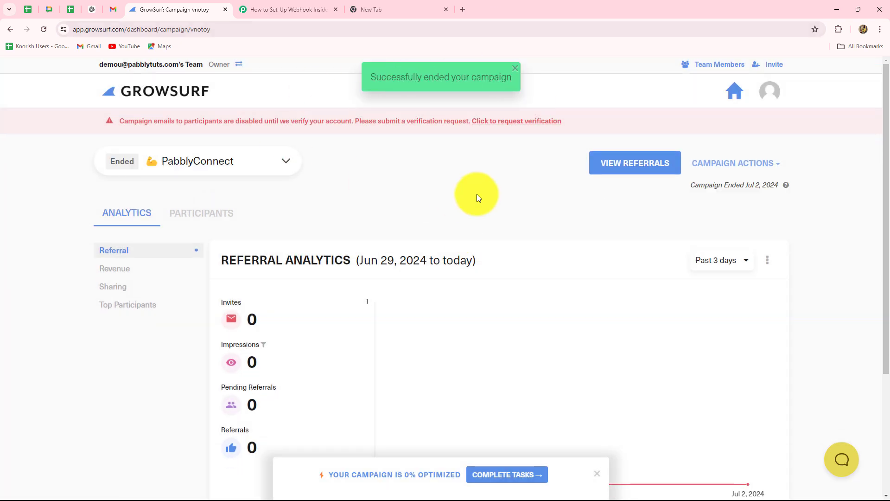
# Switch to Pabbly Connect and examine the captured campaign's event, status, start time, name and end time in the response.
pyautogui.click(299, 11)
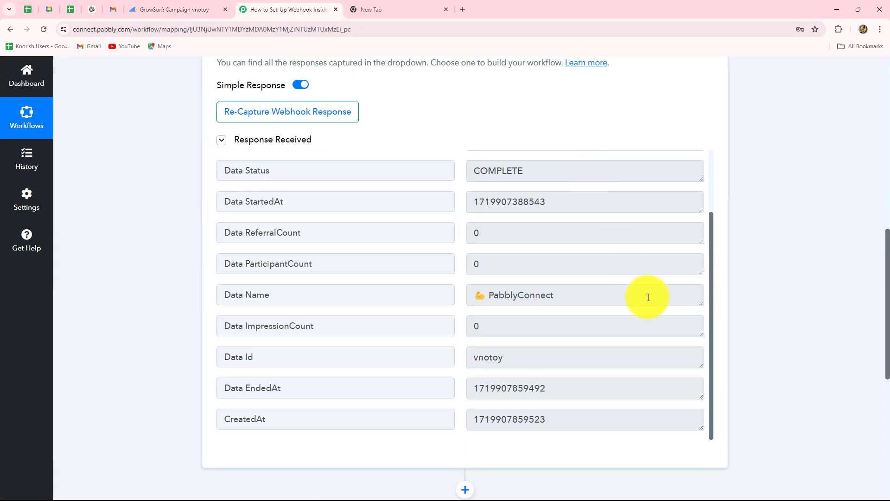
pyautogui.scroll(2, 648, 312)
pyautogui.scroll(1, 647, 313)
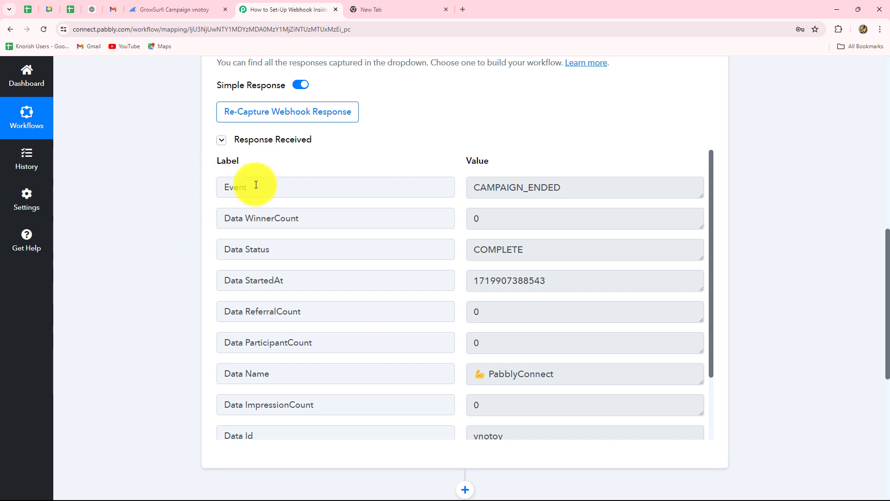
pyautogui.moveTo(468, 186); pyautogui.dragTo(568, 191)
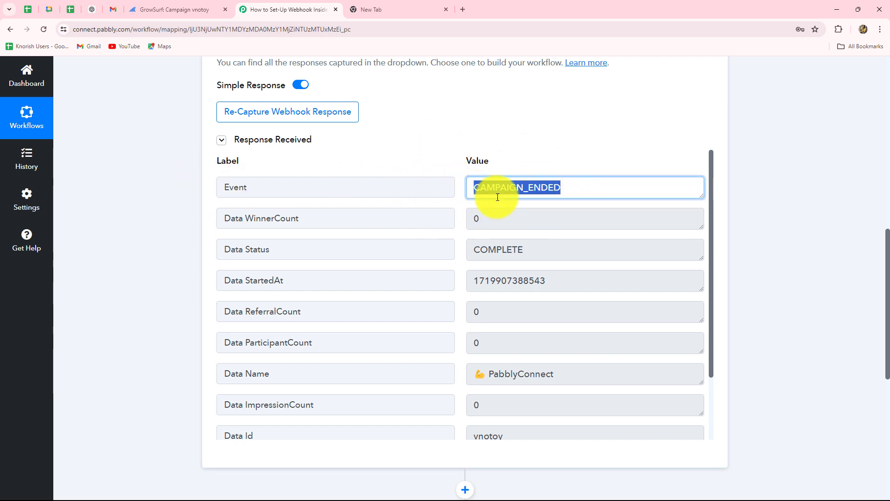
pyautogui.scroll(-2, 521, 207)
pyautogui.scroll(2, 539, 245)
pyautogui.scroll(-2, 538, 244)
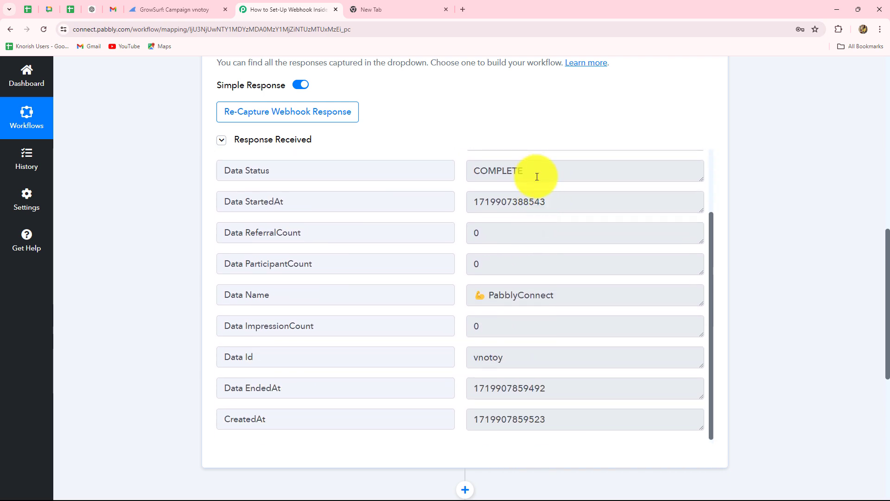
pyautogui.moveTo(537, 175); pyautogui.dragTo(448, 176)
pyautogui.scroll(-1, 560, 258)
pyautogui.moveTo(552, 156); pyautogui.dragTo(445, 163)
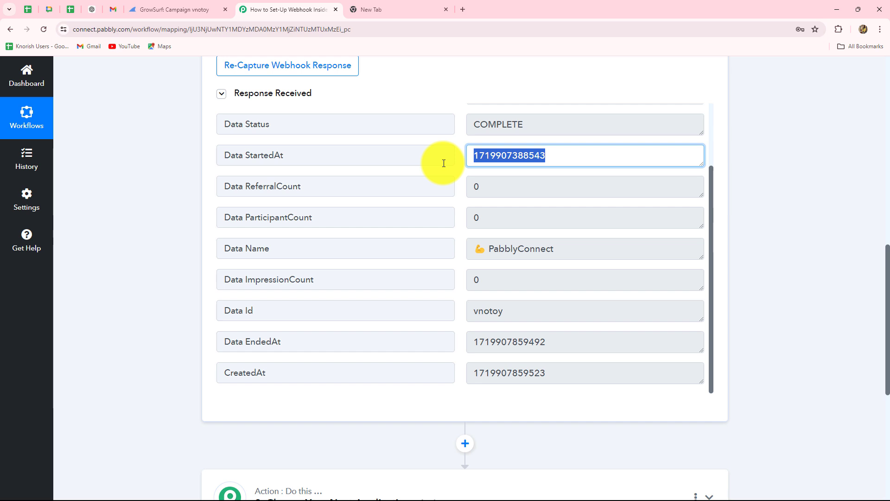
pyautogui.scroll(-2, 541, 222)
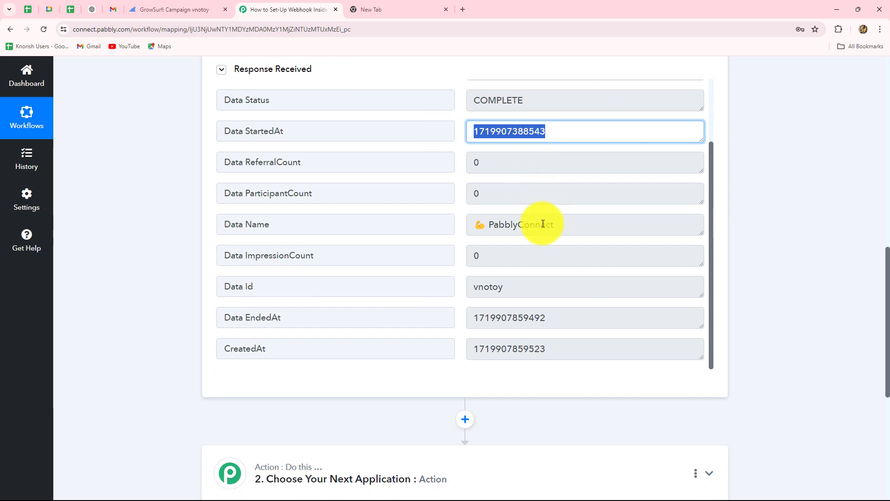
pyautogui.moveTo(576, 150); pyautogui.dragTo(433, 116)
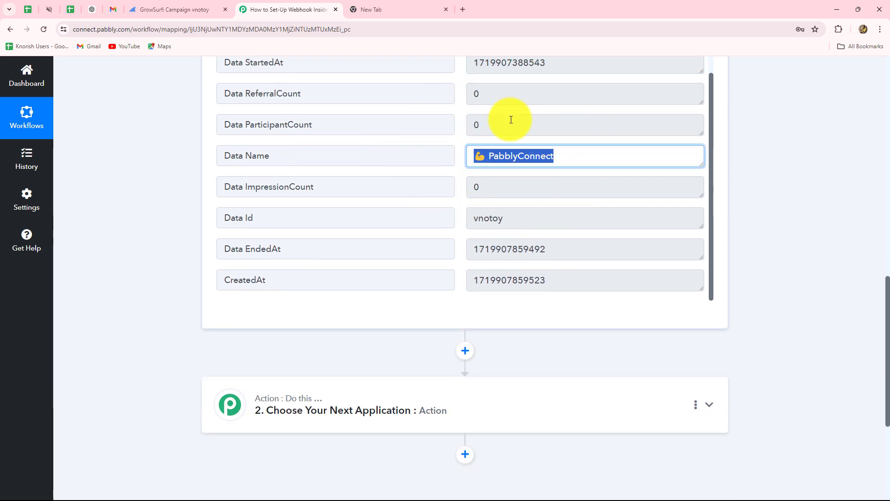
pyautogui.scroll(-2, 530, 185)
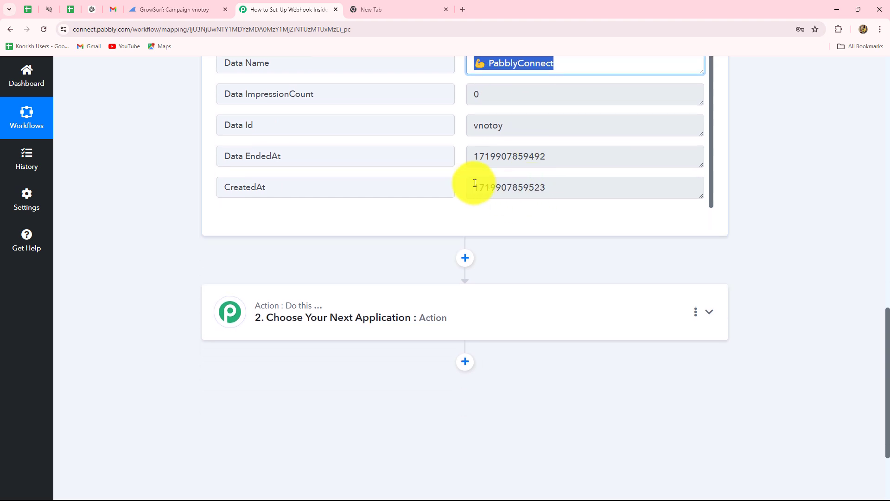
pyautogui.scroll(5, 558, 213)
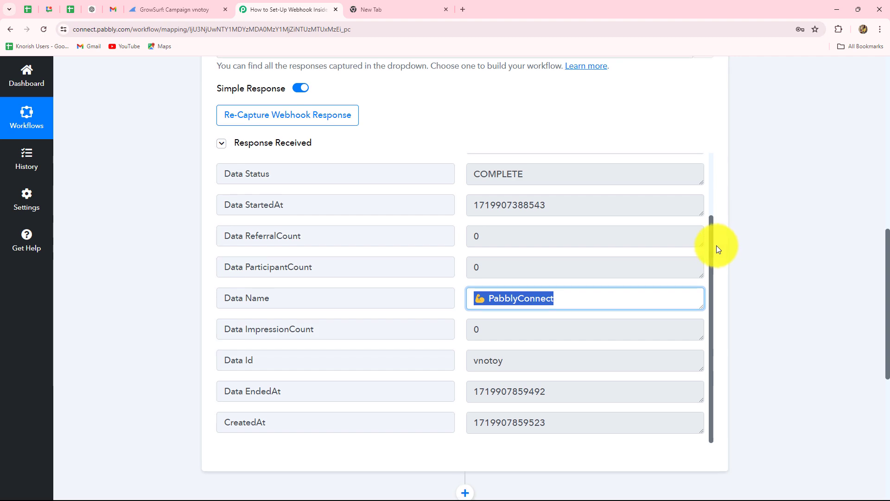
# Collapse the GrowSurf trigger step and look over the workflow's trigger and action steps.
pyautogui.scroll(12, 716, 245)
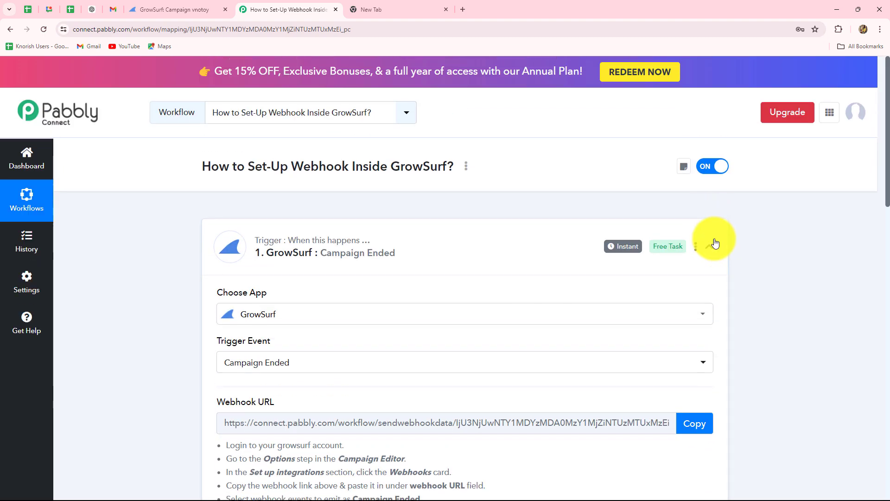
pyautogui.click(714, 244)
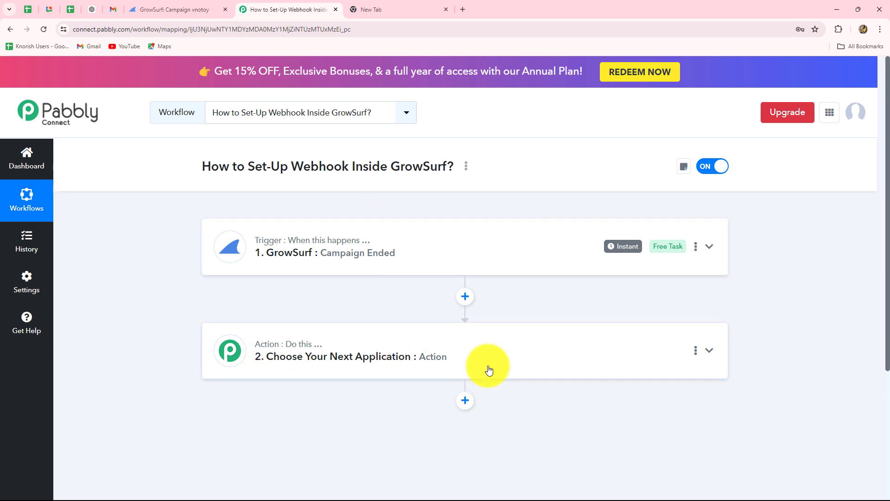
pyautogui.scroll(-4, 487, 368)
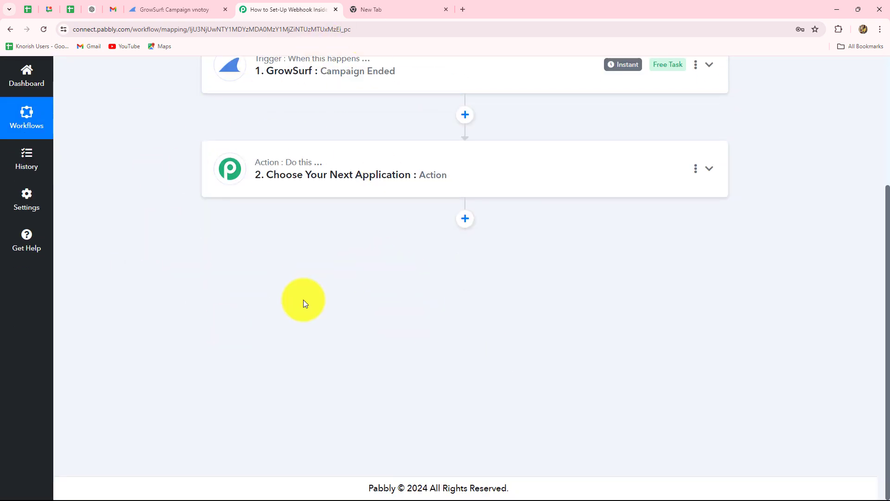
pyautogui.scroll(1, 589, 410)
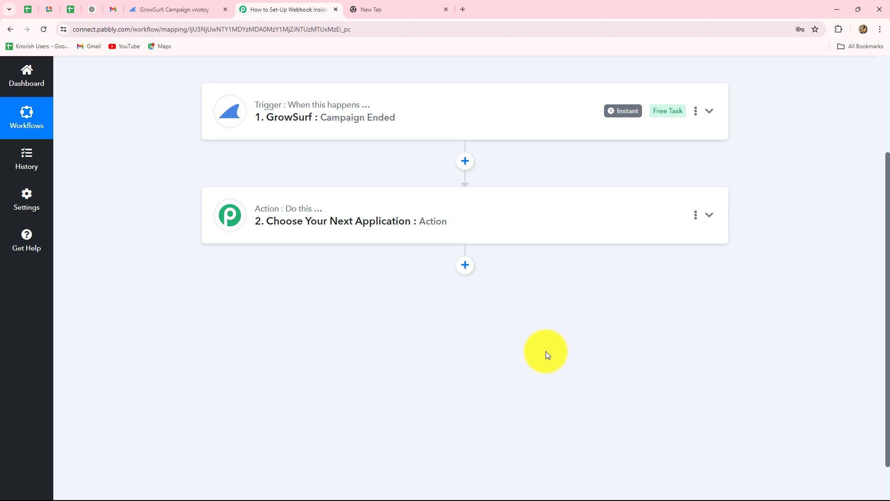
pyautogui.scroll(3, 563, 348)
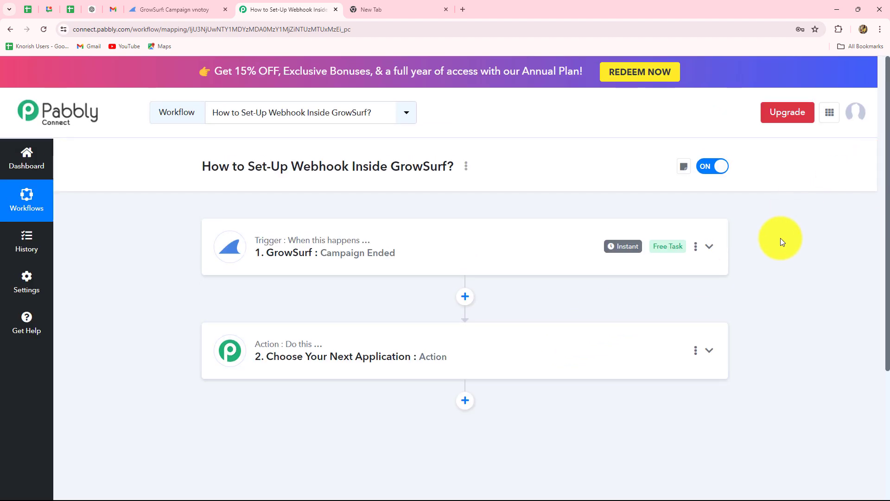